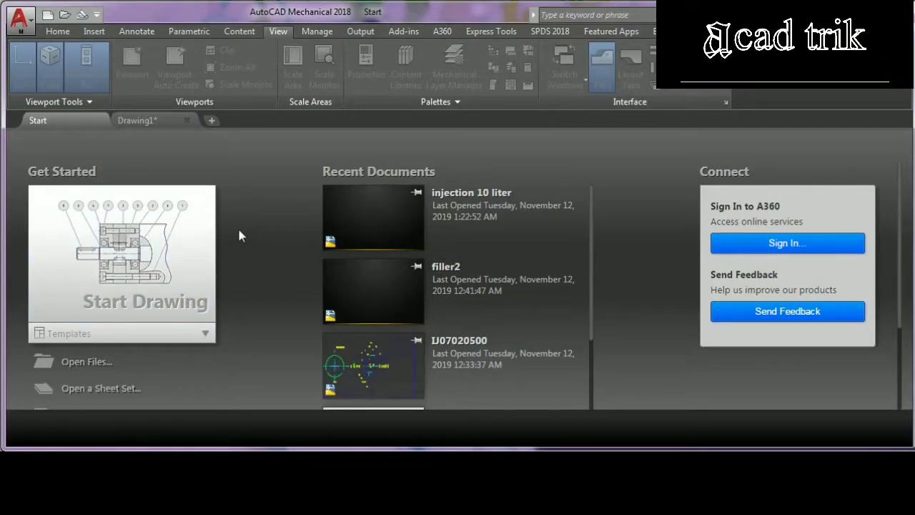
# Start a new drawing and turn the grid display off
pyautogui.click(133, 274)
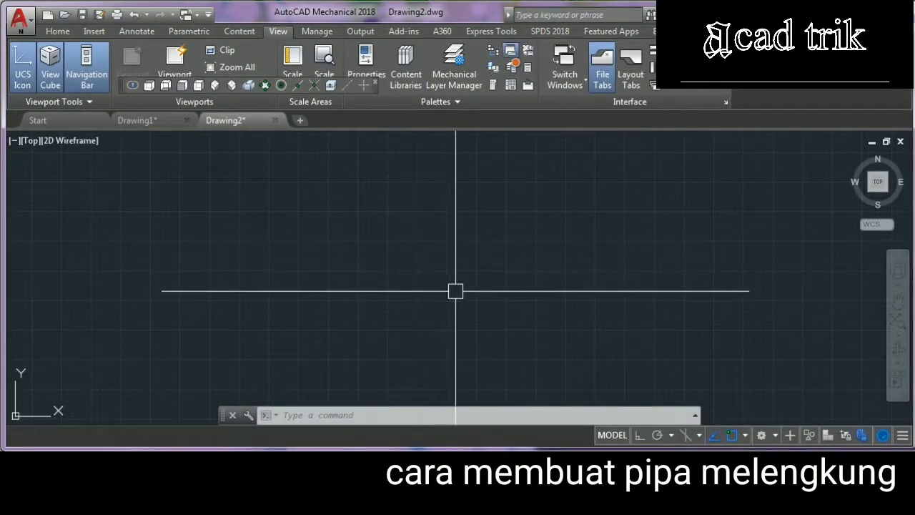
pyautogui.scroll(-6, 458, 286)
pyautogui.scroll(-1, 480, 277)
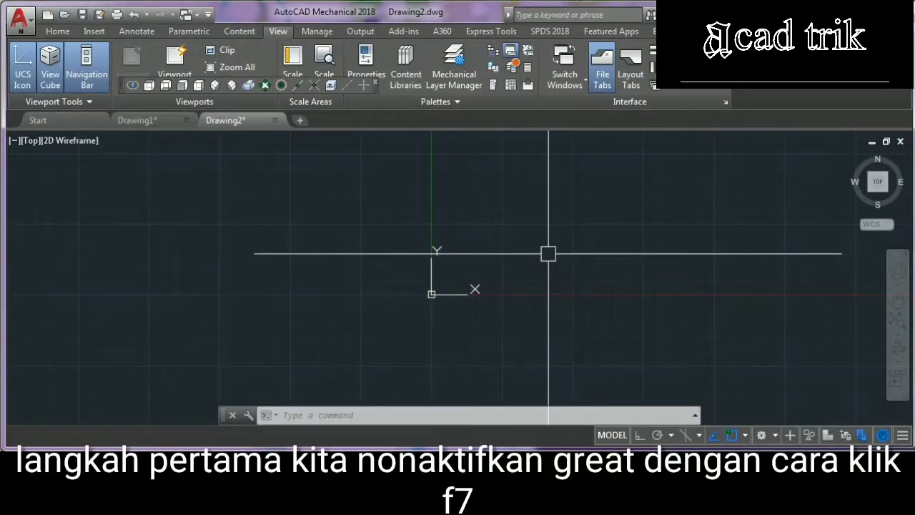
pyautogui.press('F7')
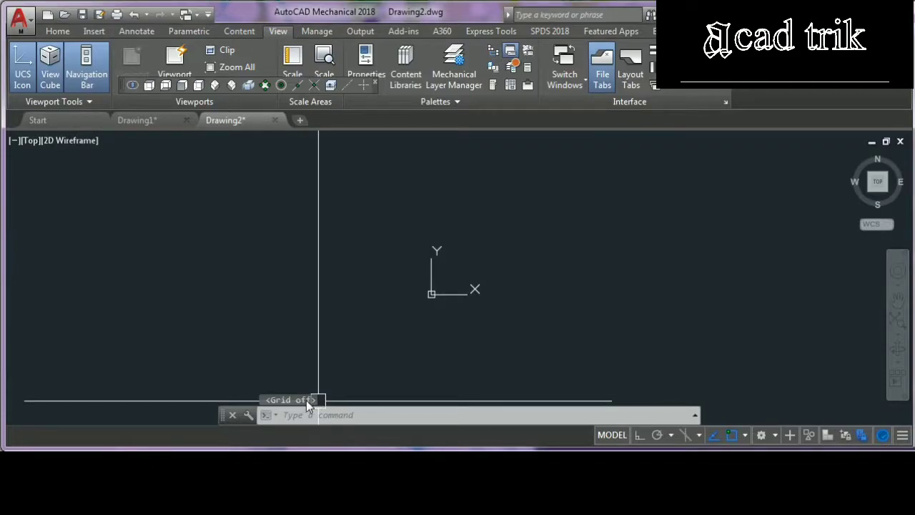
pyautogui.press('F7')
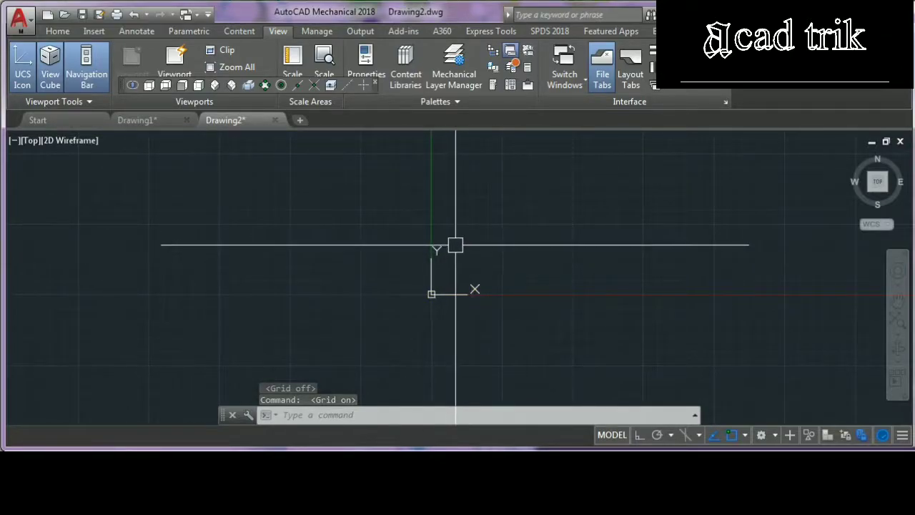
pyautogui.press('F7')
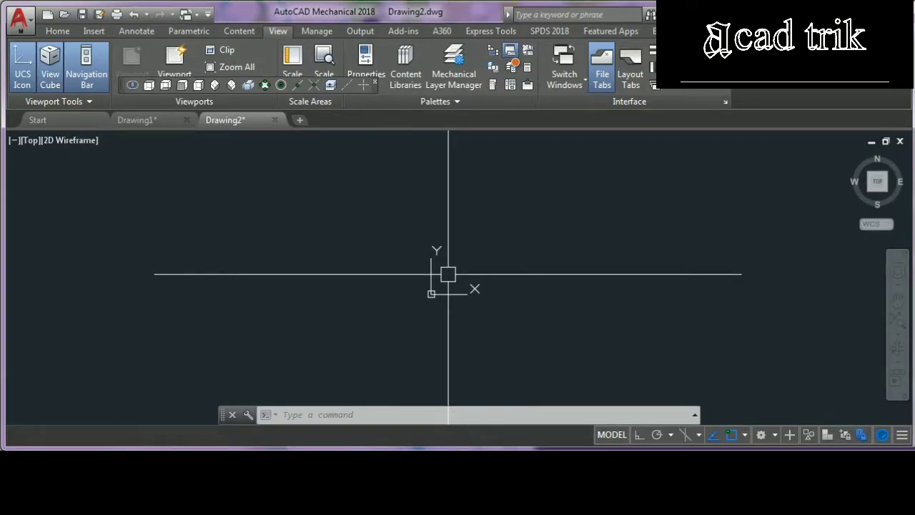
# Draw a circle with a diameter of 63 just up and to the left of the origin
pyautogui.write('c')
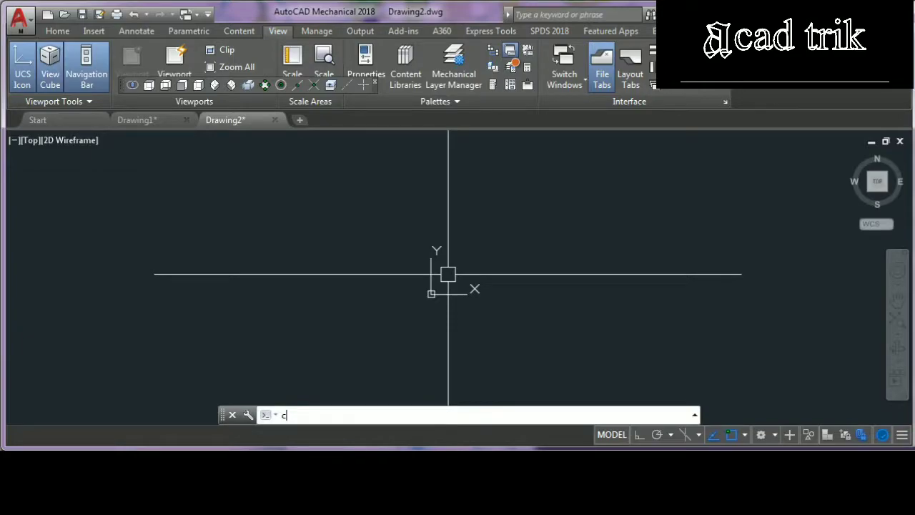
pyautogui.press('Return')
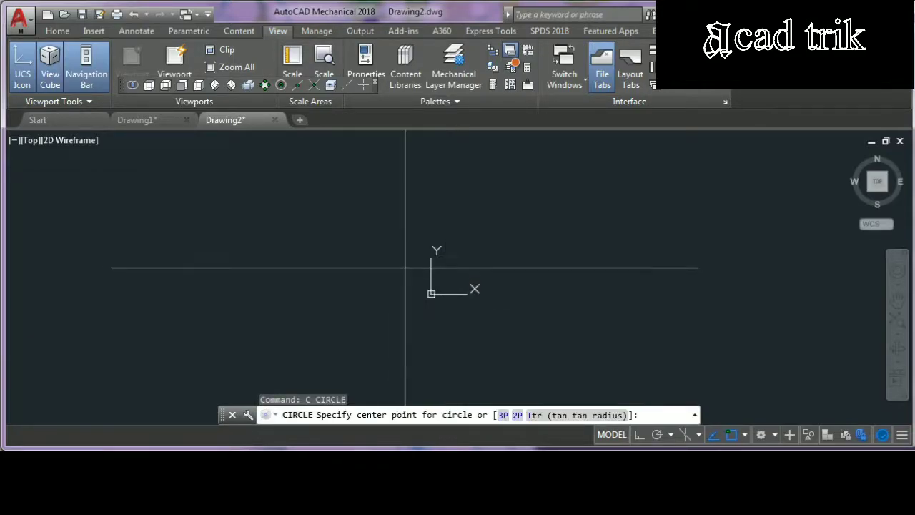
pyautogui.click(358, 242)
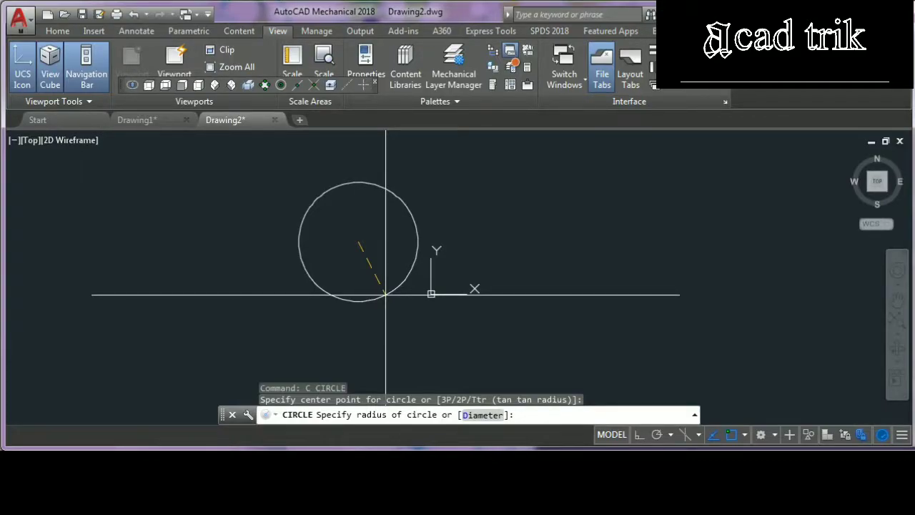
pyautogui.write('d')
pyautogui.press('Return')
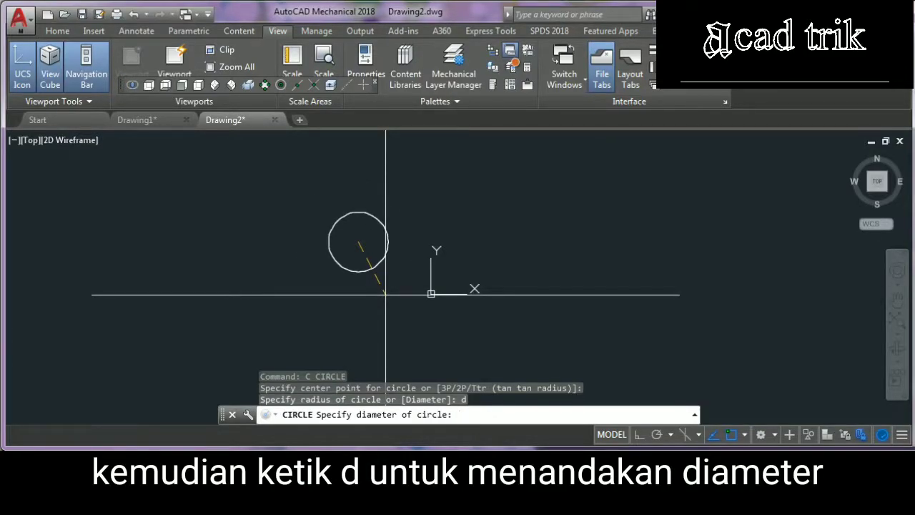
pyautogui.write('6')
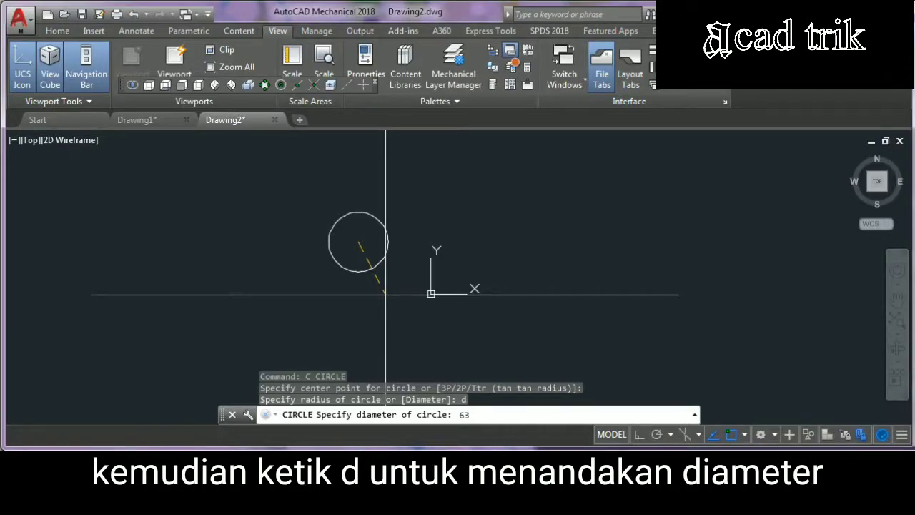
pyautogui.write('3')
pyautogui.press('Return')
pyautogui.scroll(3, 358, 237)
pyautogui.scroll(-5, 351, 244)
pyautogui.scroll(3, 402, 205)
pyautogui.scroll(4, 407, 253)
pyautogui.scroll(-2, 451, 176)
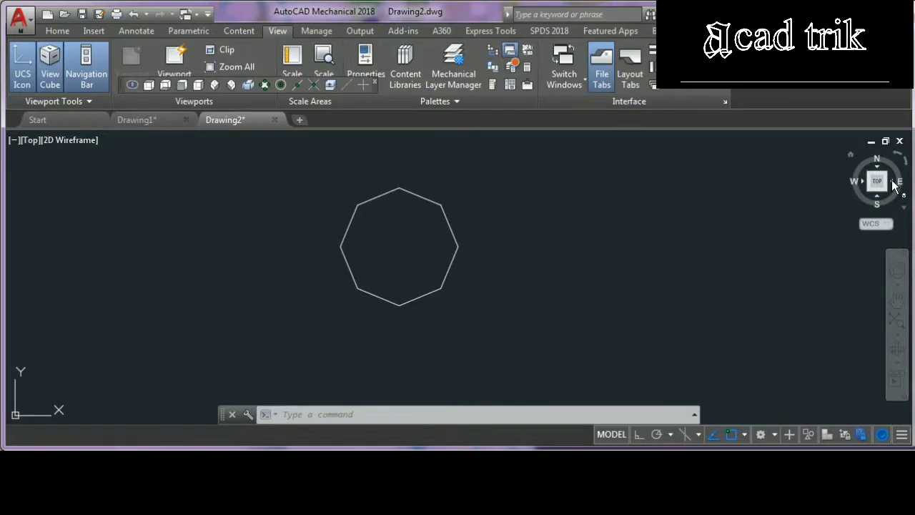
# Switch to the Right view and align the UCS with the current view
pyautogui.click(894, 184)
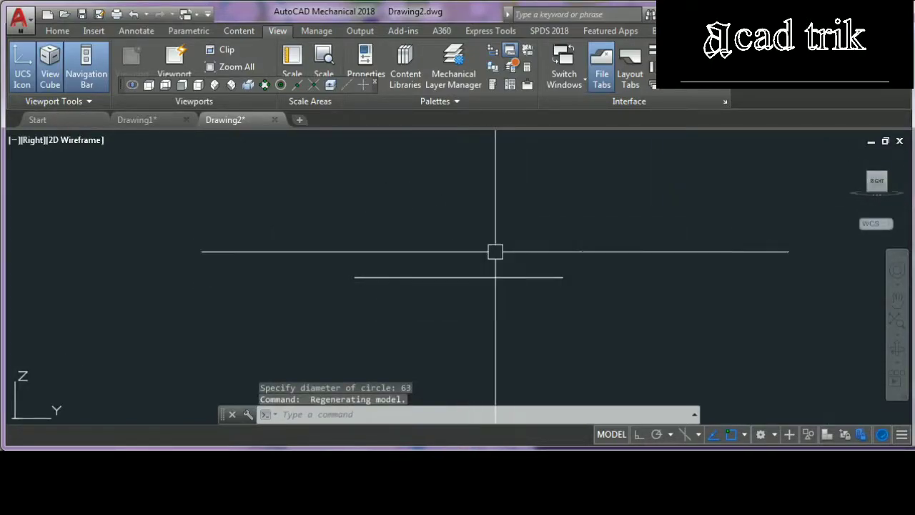
pyautogui.scroll(-4, 462, 272)
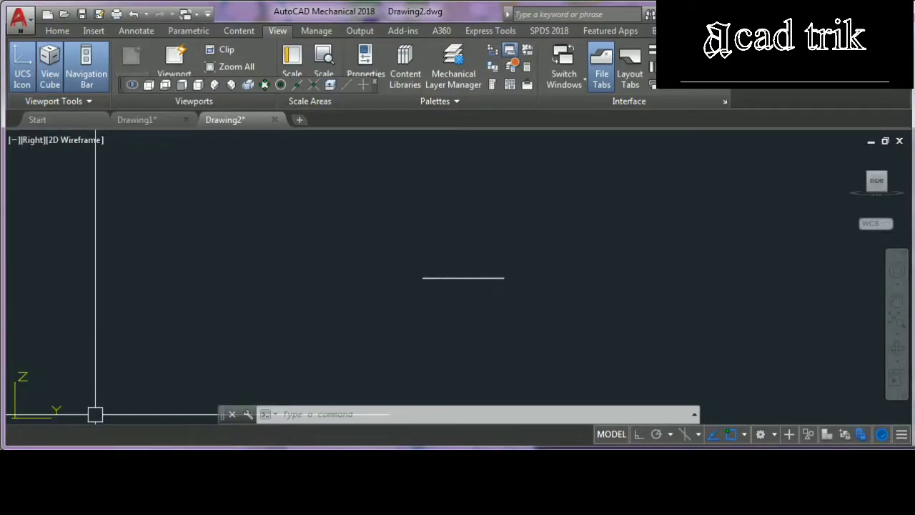
pyautogui.write('ucs')
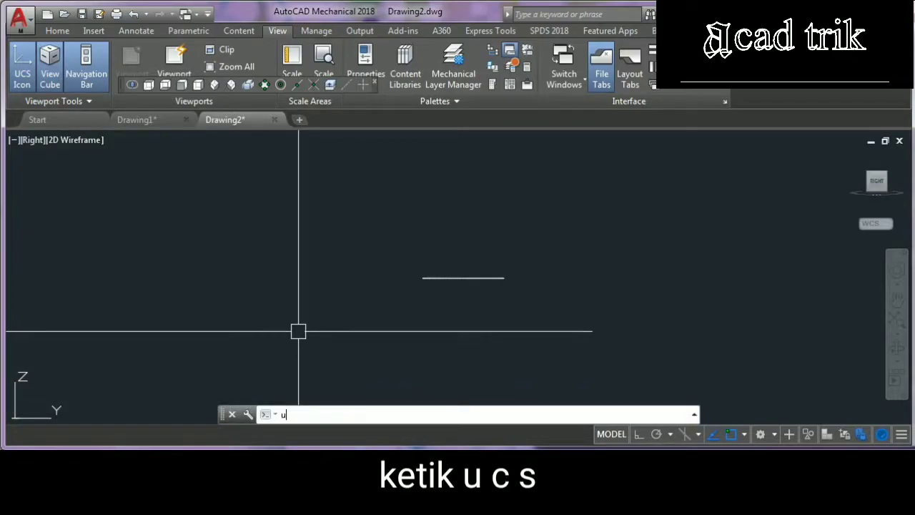
pyautogui.press('Return')
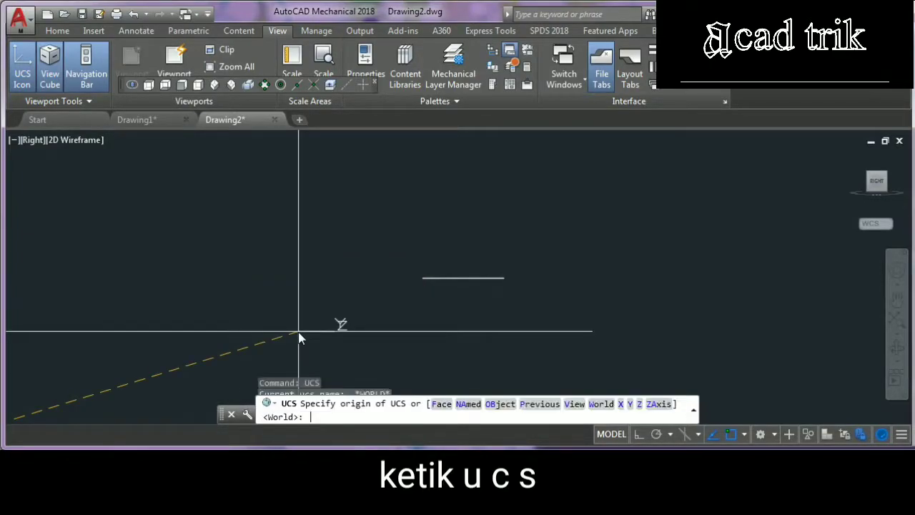
pyautogui.click(572, 404)
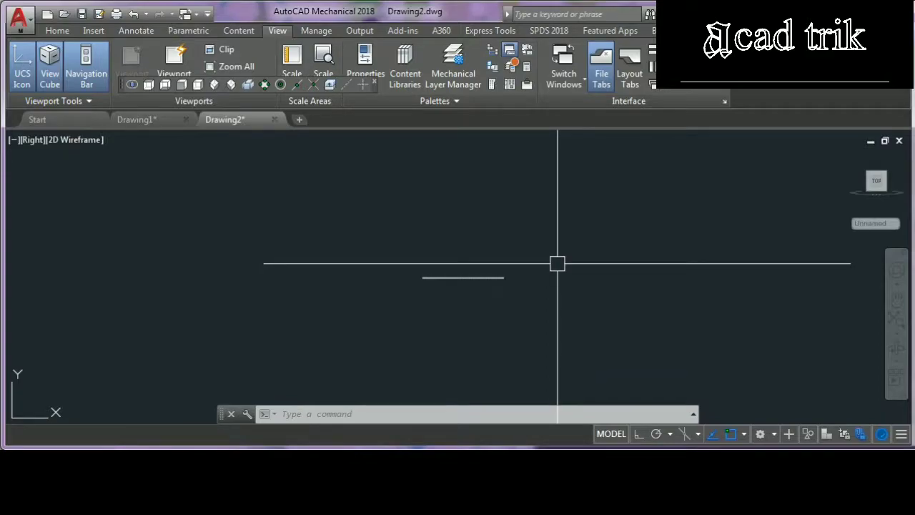
# Start a polyline to the right of the edge-on circle, with ortho on, and draw its first segment 200 units straight up
pyautogui.write('pl')
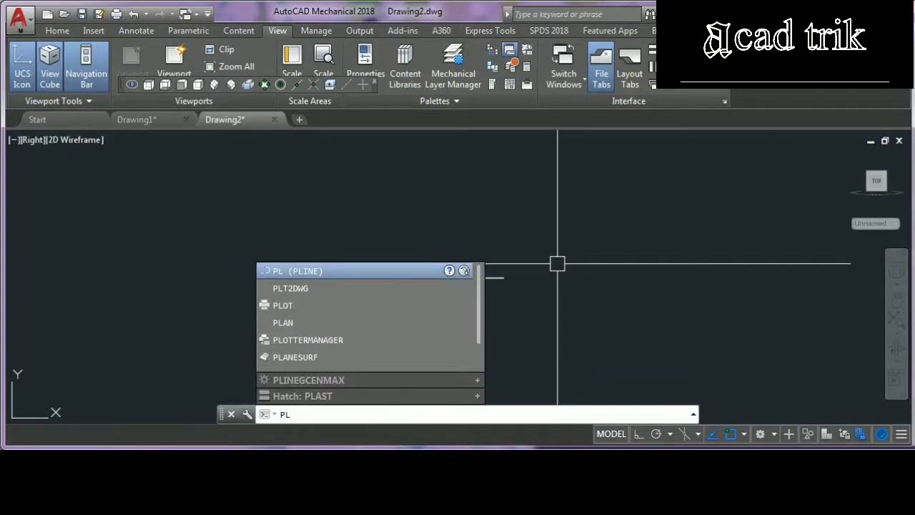
pyautogui.press('Return')
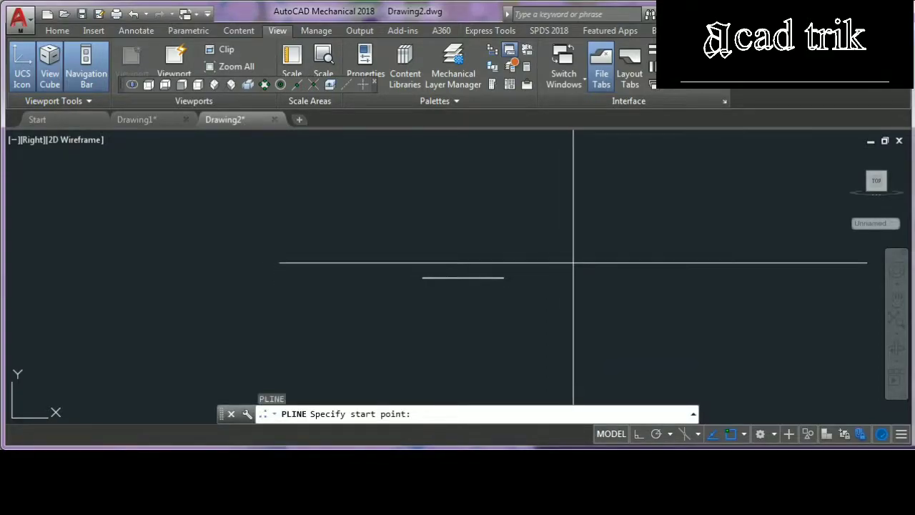
pyautogui.click(576, 263)
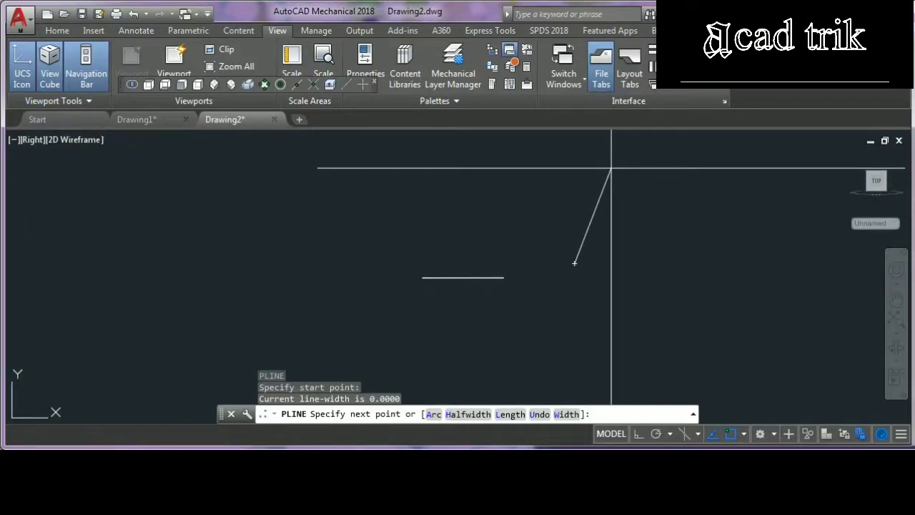
pyautogui.press('F8')
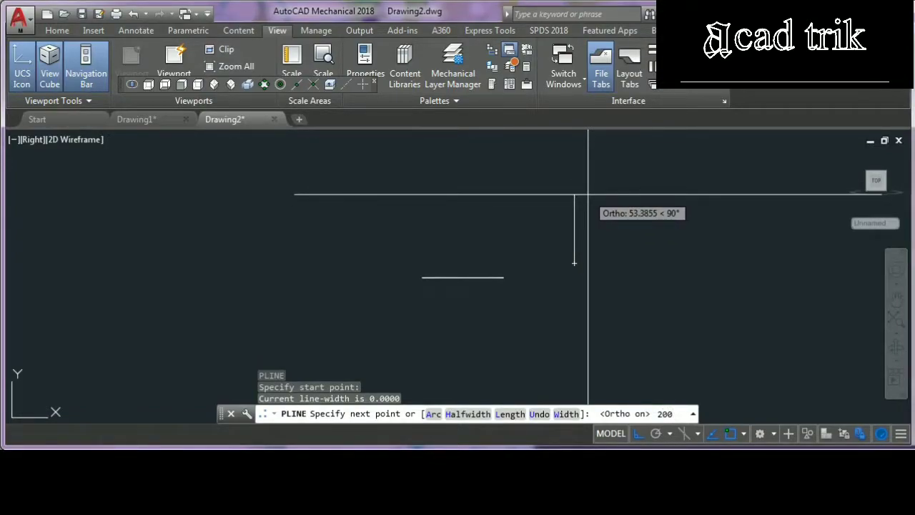
pyautogui.press('Return')
# Continue the polyline 200 units horizontally to the right and 200 units straight down, and end it there as an open path
pyautogui.scroll(-2, 586, 243)
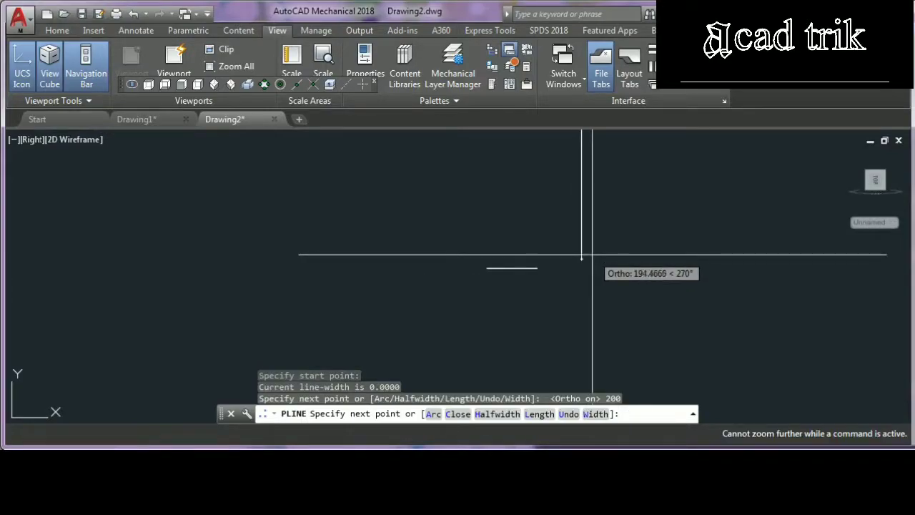
pyautogui.scroll(2, 587, 188)
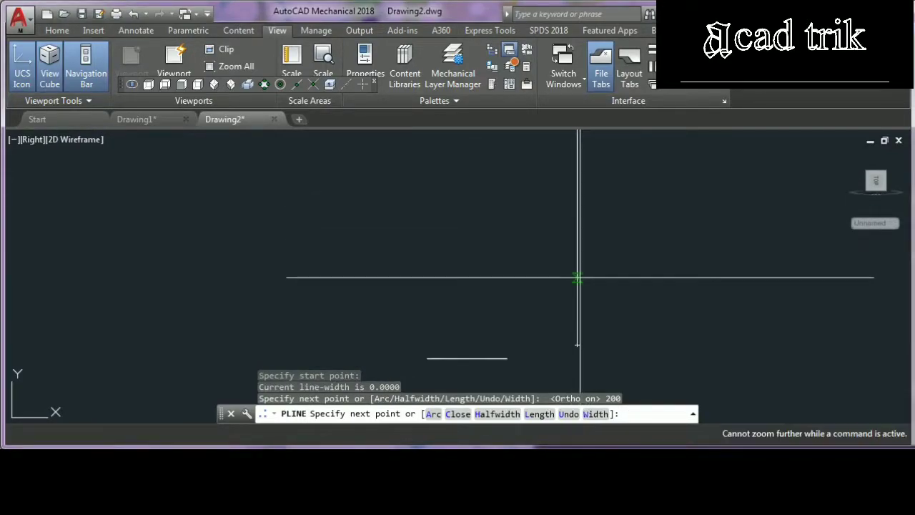
pyautogui.scroll(6, 638, 217)
pyautogui.scroll(-4, 590, 269)
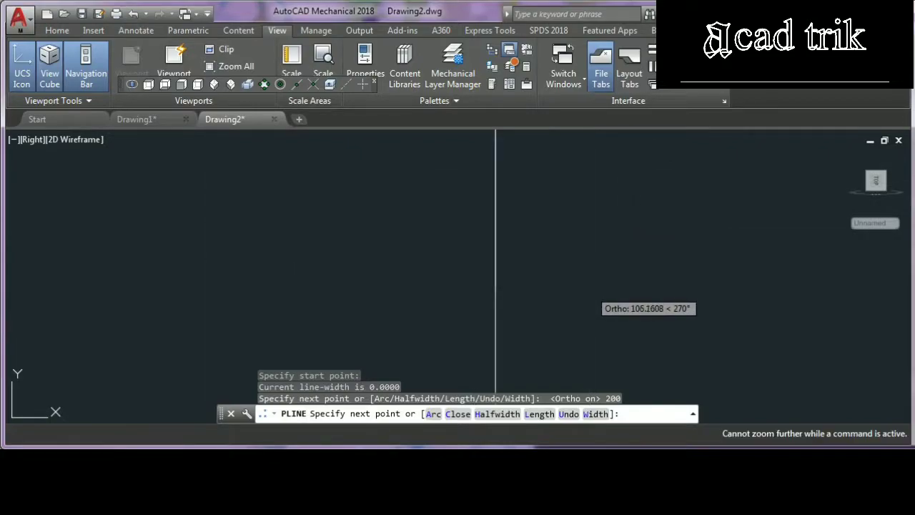
pyautogui.scroll(6, 535, 193)
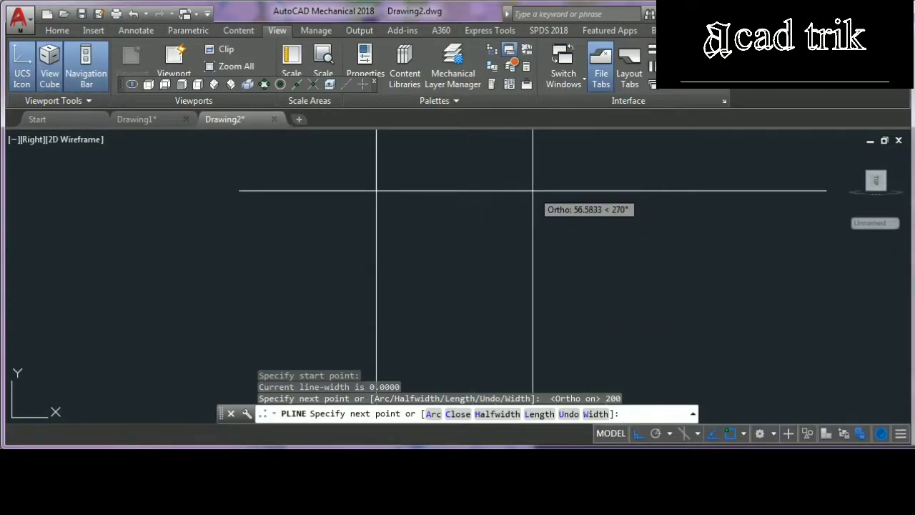
pyautogui.scroll(-6, 532, 190)
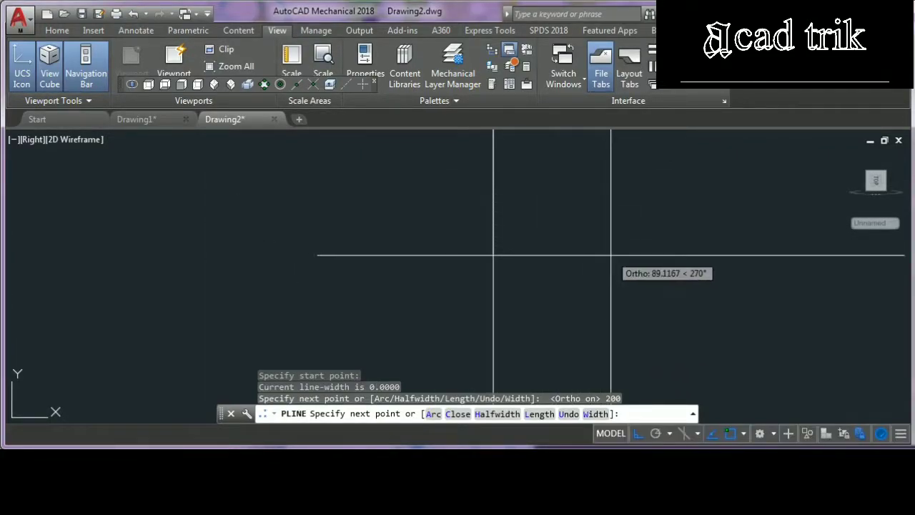
pyautogui.moveTo(625, 203)
pyautogui.mouseDown(button='middle')
pyautogui.moveTo(601, 339)
pyautogui.moveTo(585, 336)
pyautogui.mouseUp(button='middle')
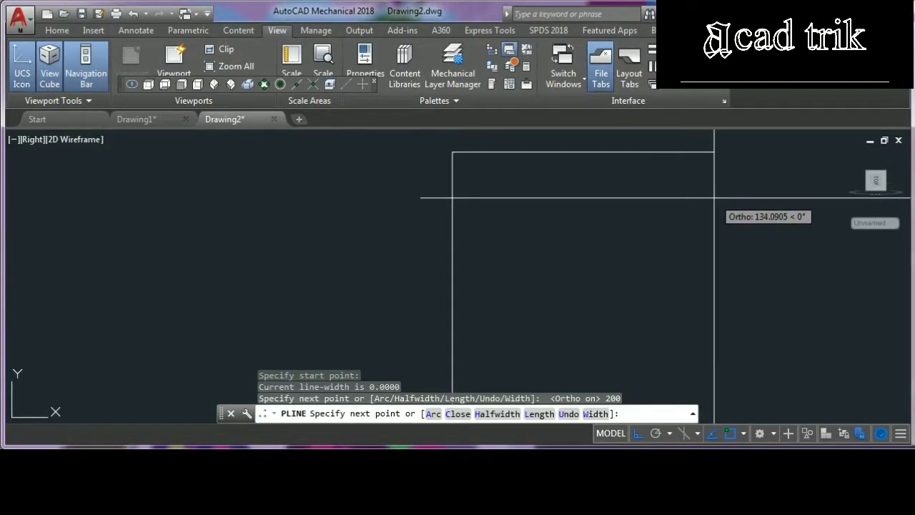
pyautogui.press('Return')
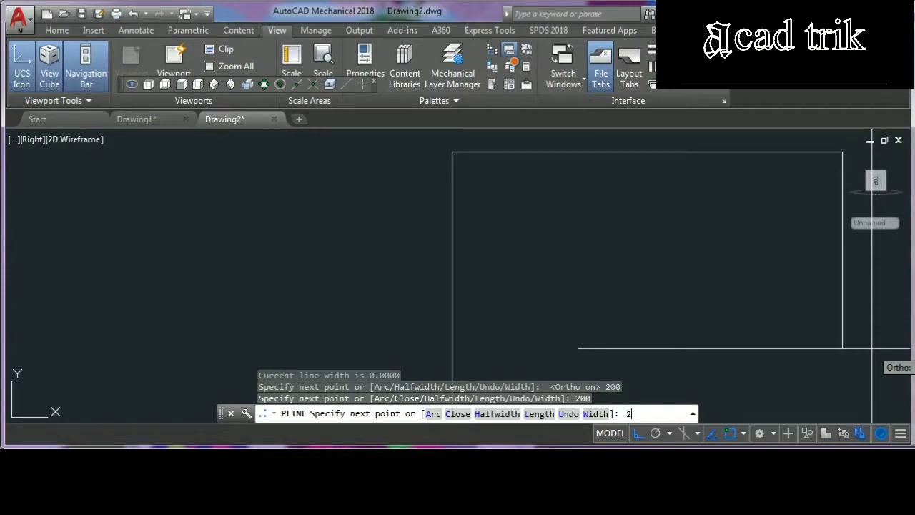
pyautogui.write('200')
pyautogui.press('Return')
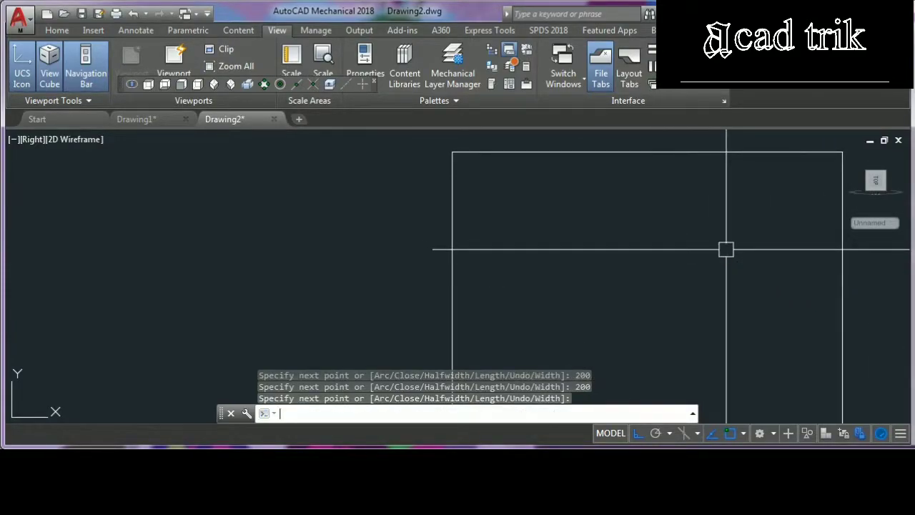
pyautogui.press('Return')
pyautogui.scroll(-3, 660, 208)
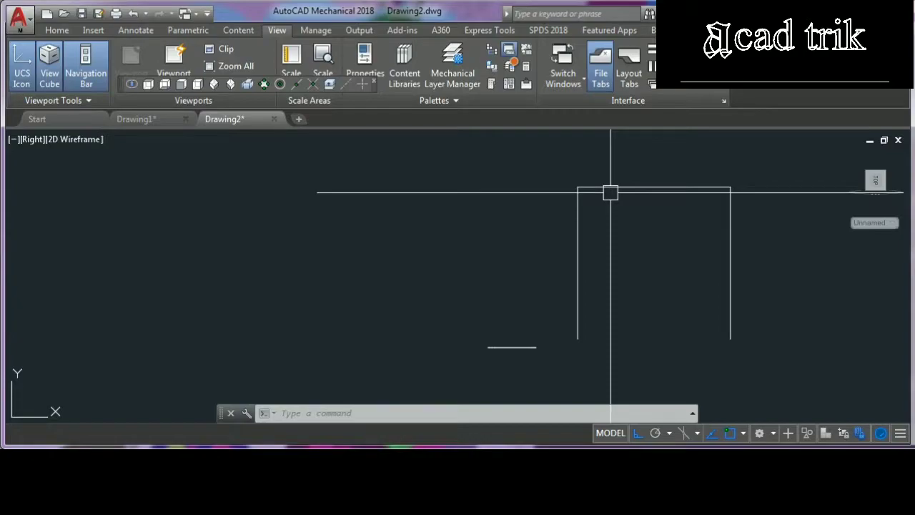
# Fillet the upper-left corner of the polyline path with a radius of 100
pyautogui.write('fill')
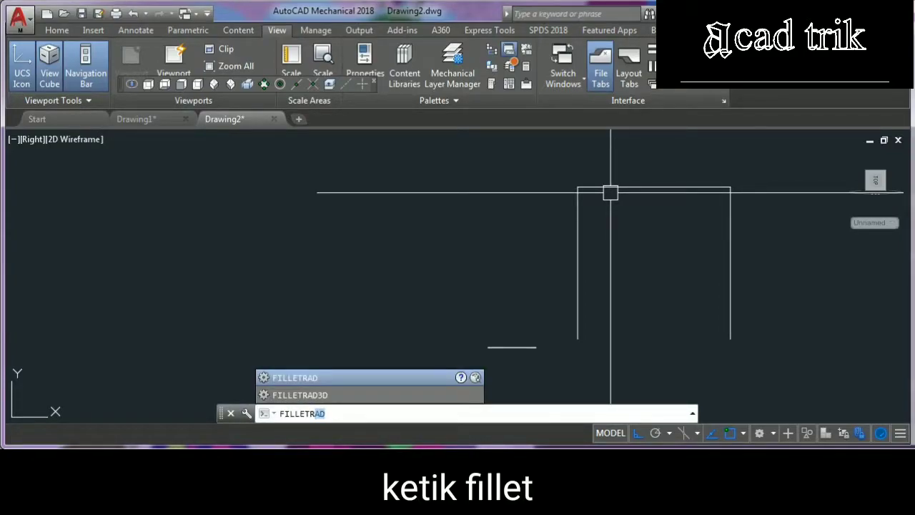
pyautogui.press('BackSpace')
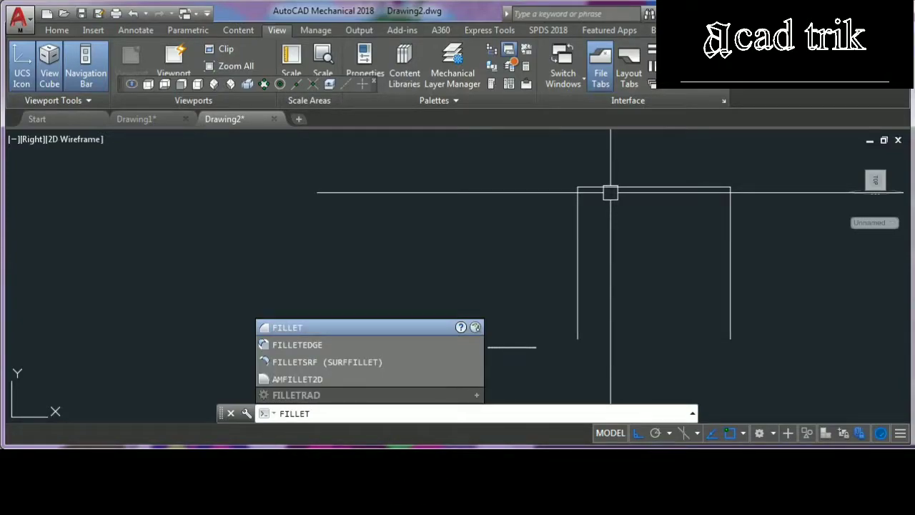
pyautogui.press('Return')
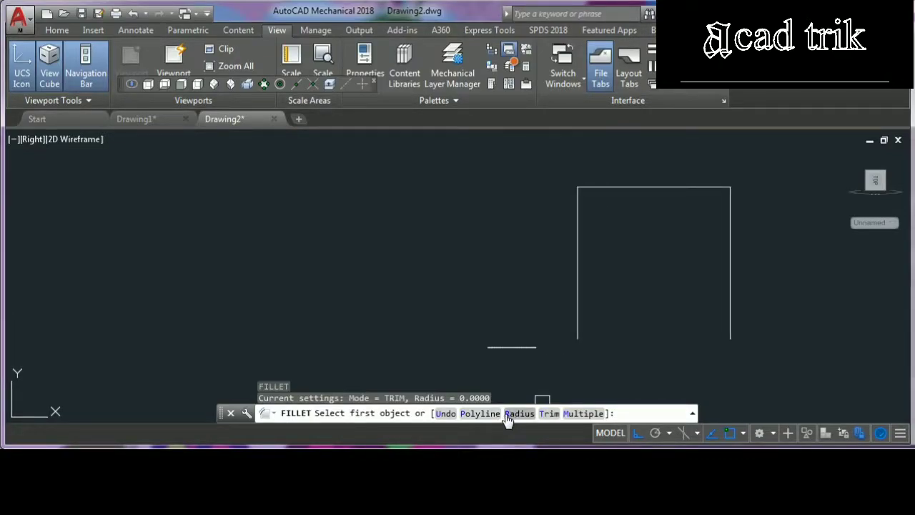
pyautogui.write('r')
pyautogui.press('Return')
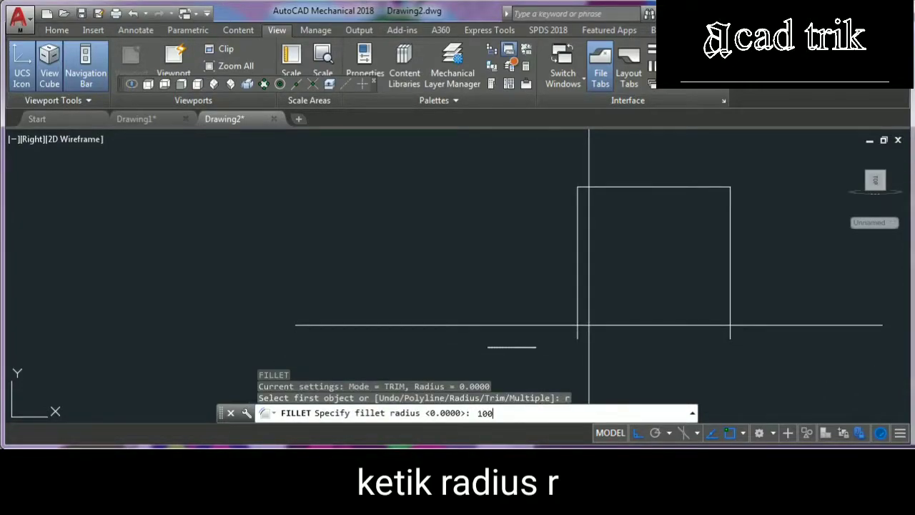
pyautogui.press('Return')
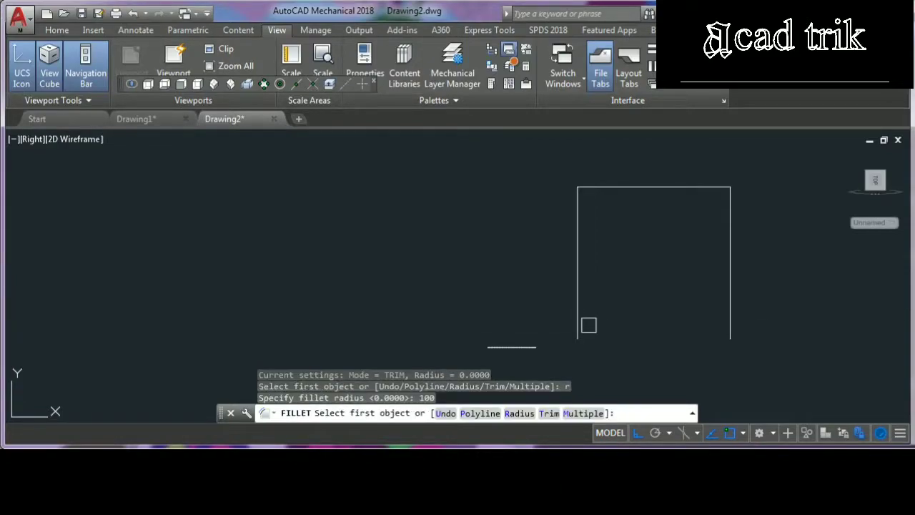
pyautogui.click(576, 209)
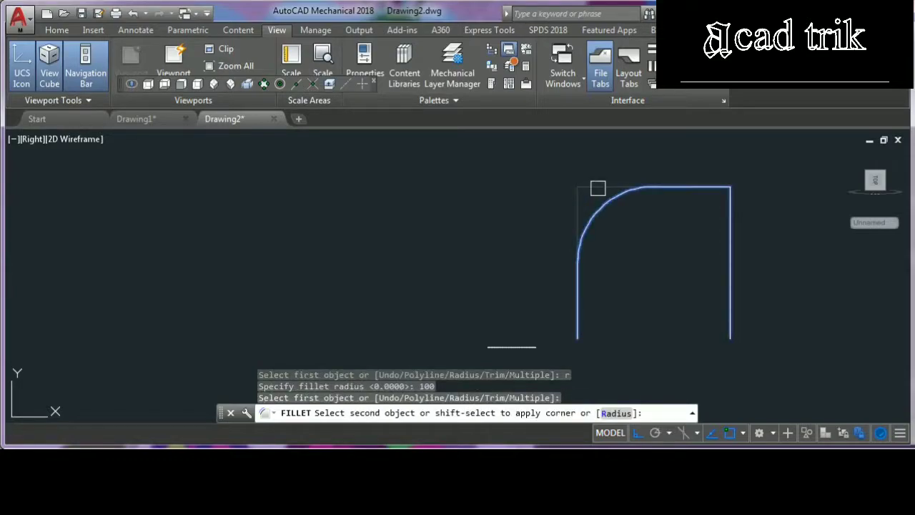
pyautogui.click(603, 187)
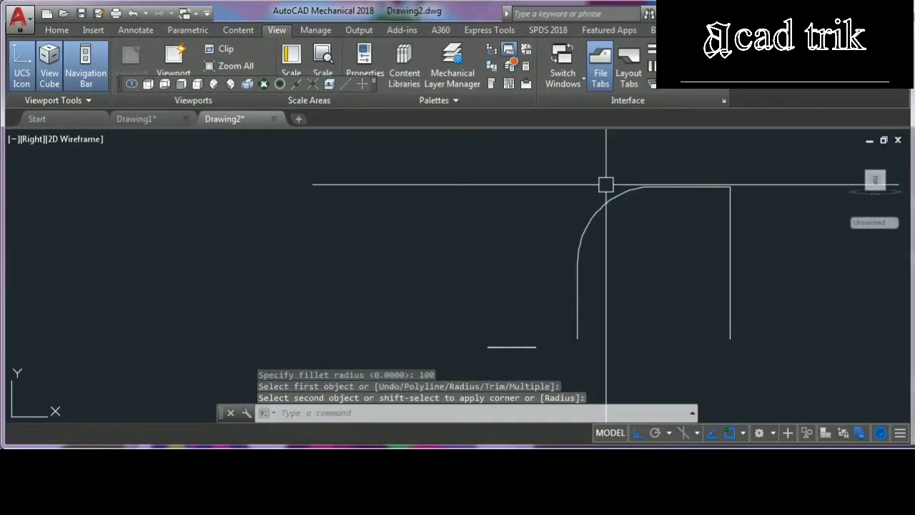
# Fillet the upper-right corner of the polyline path with the same radius of 100
pyautogui.rightClick(691, 199)
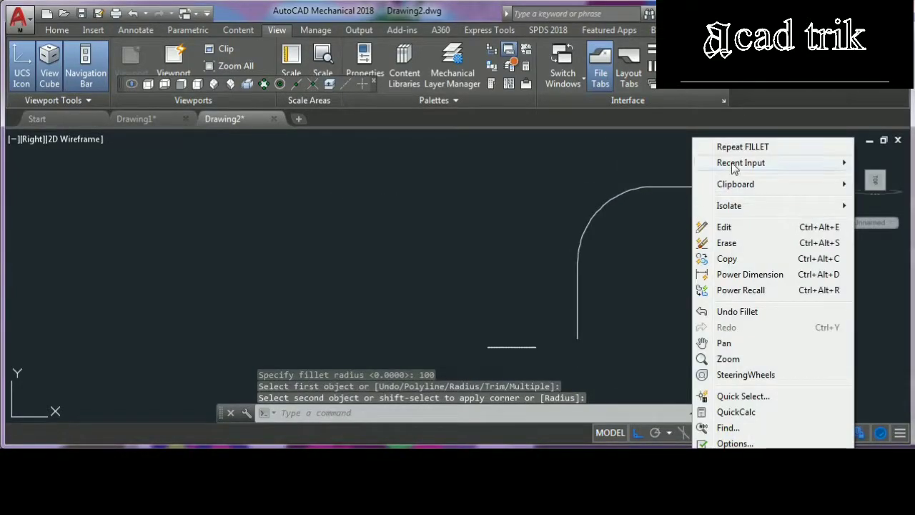
pyautogui.click(728, 147)
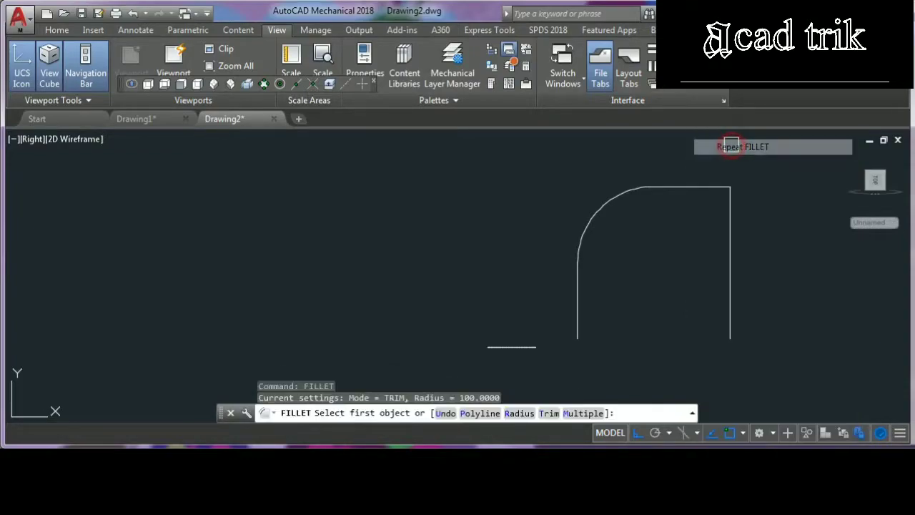
pyautogui.click(713, 185)
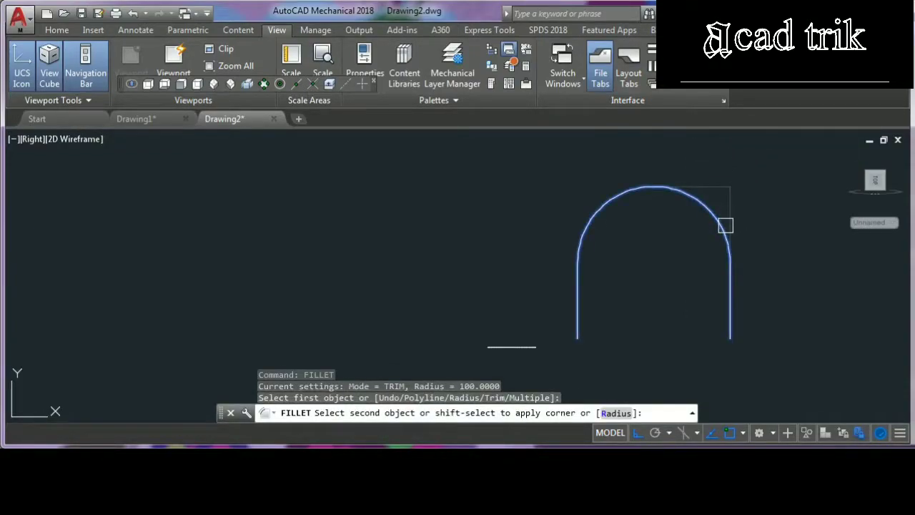
pyautogui.click(726, 226)
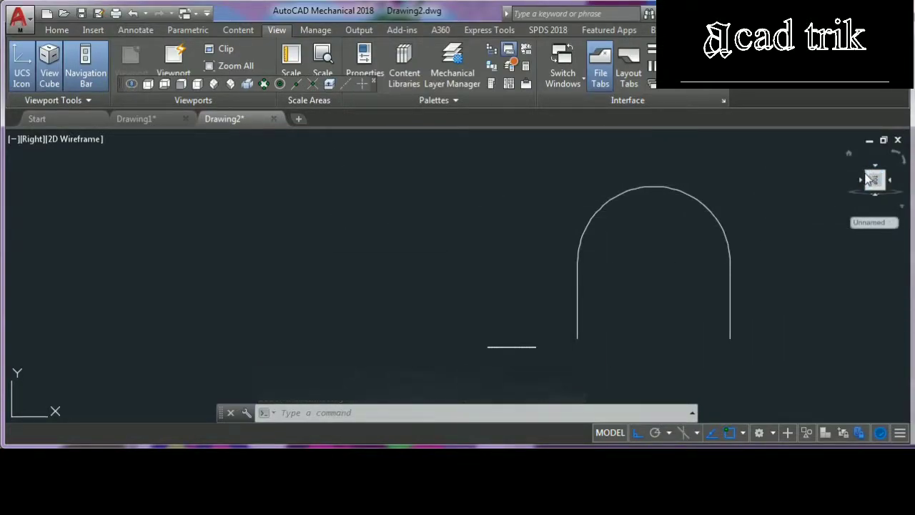
# Switch to the SE Isometric view and move the filleted polyline from its open end nearest the circle onto the circle's centre
pyautogui.click(872, 180)
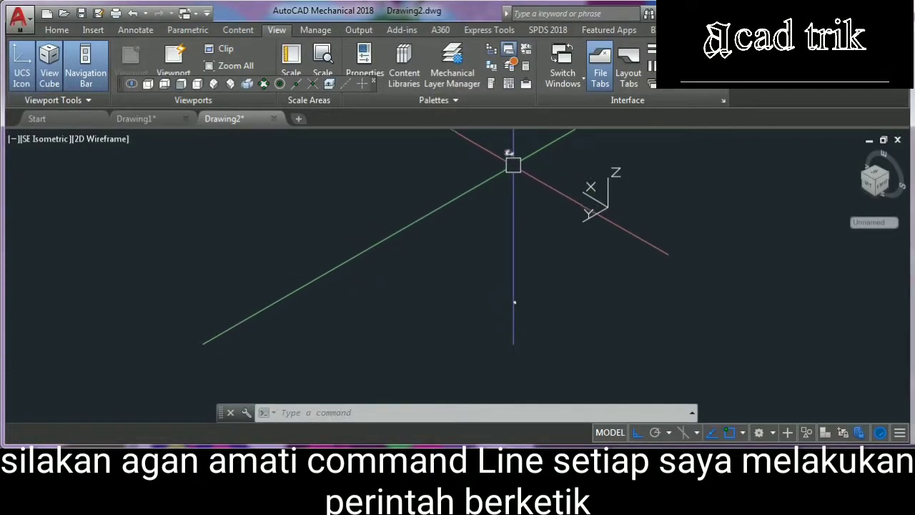
pyautogui.scroll(2, 511, 153)
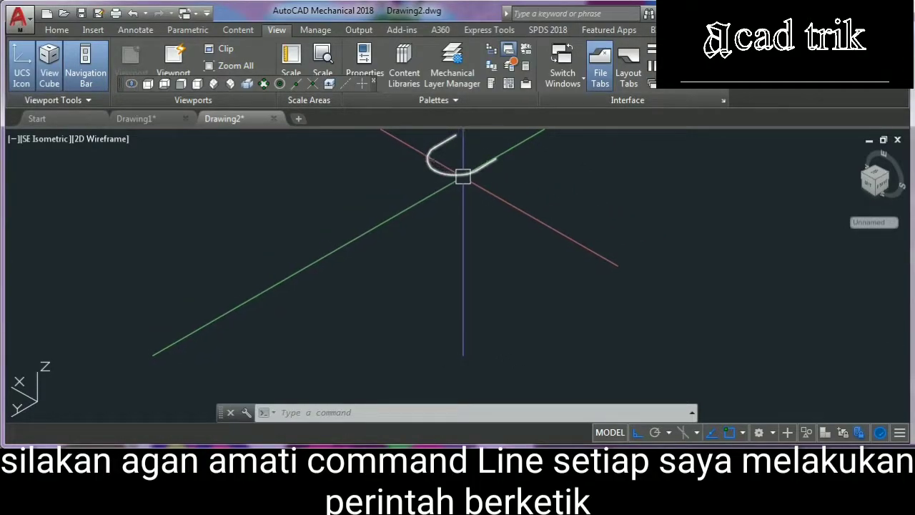
pyautogui.scroll(-2, 490, 179)
pyautogui.scroll(4, 487, 208)
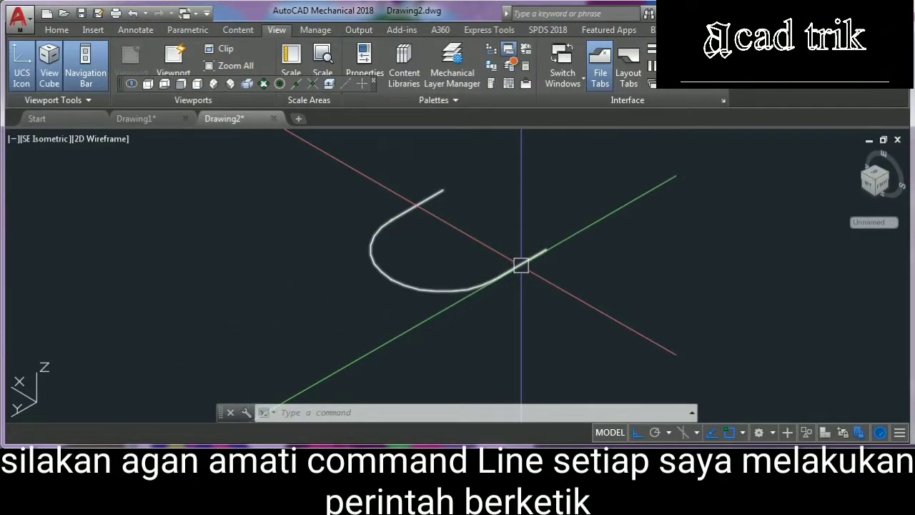
pyautogui.write('m')
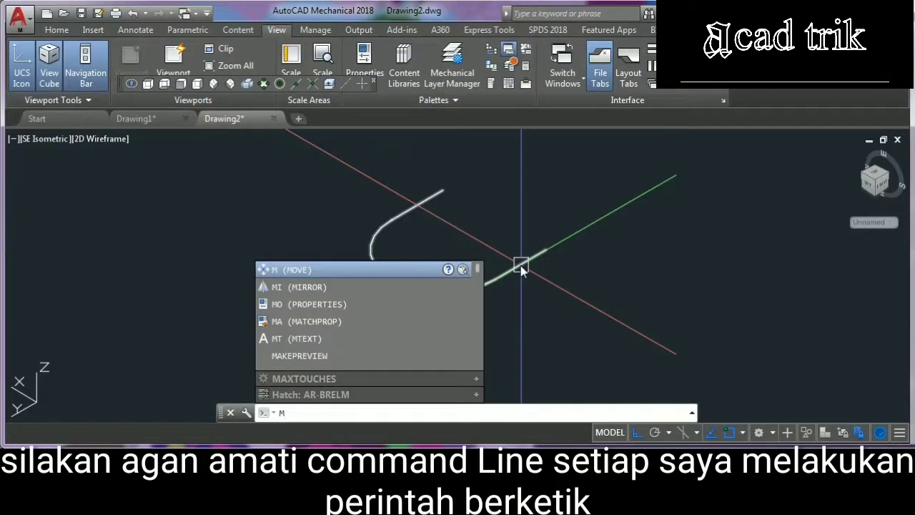
pyautogui.press('Return')
pyautogui.click(542, 253)
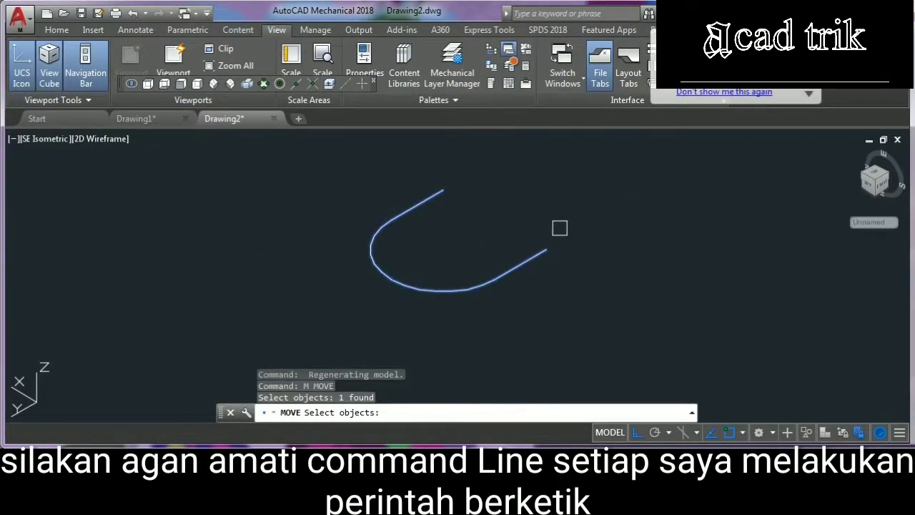
pyautogui.press('Return')
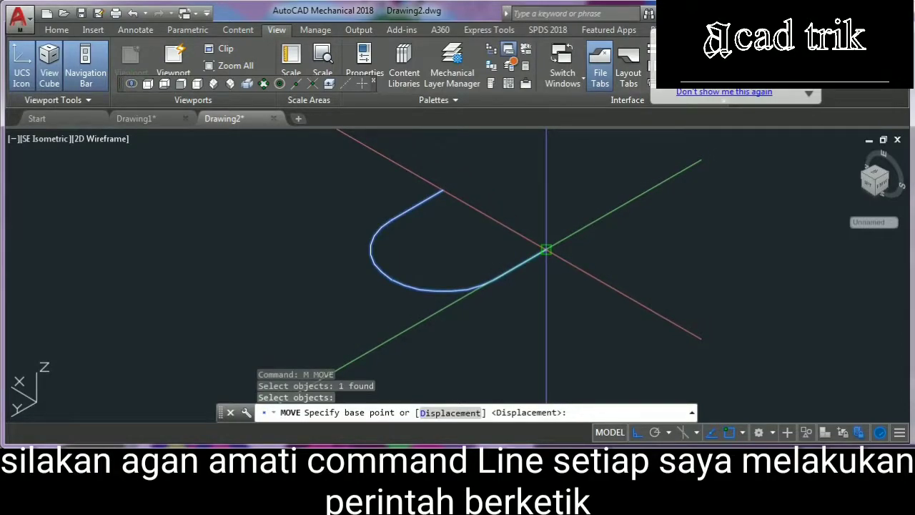
pyautogui.click(545, 249)
pyautogui.moveTo(462, 147)
pyautogui.mouseDown(button='middle')
pyautogui.moveTo(470, 266)
pyautogui.moveTo(429, 312)
pyautogui.moveTo(453, 323)
pyautogui.moveTo(480, 274)
pyautogui.moveTo(472, 252)
pyautogui.mouseUp(button='middle')
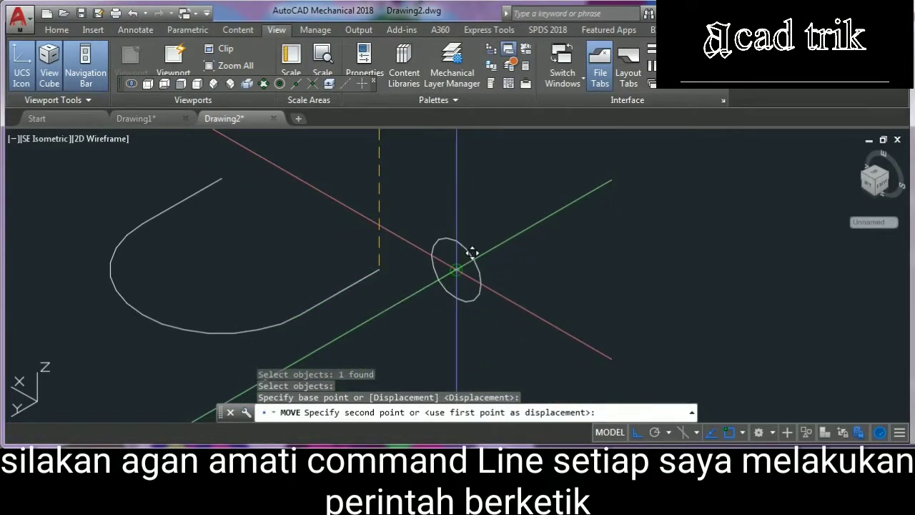
pyautogui.click(472, 252)
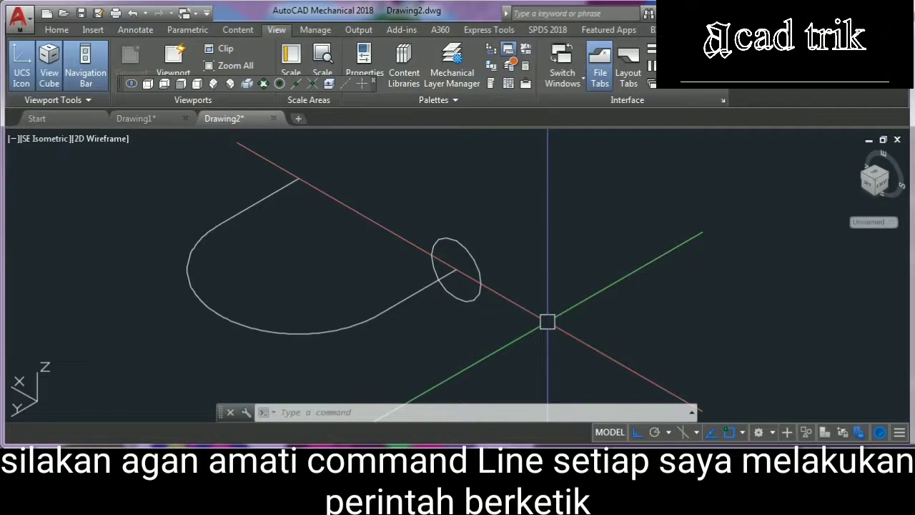
# Extrude the circle along the filleted polyline as a solid, using the Path option
pyautogui.write('e')
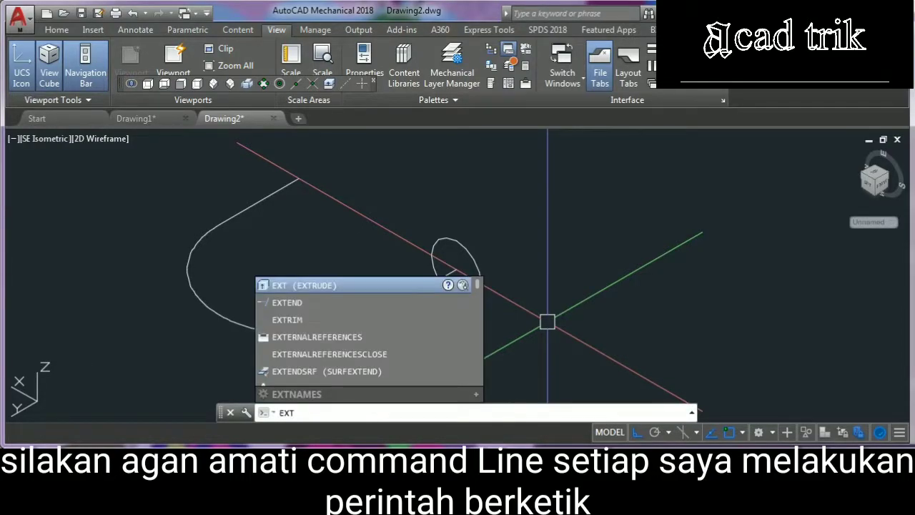
pyautogui.press('Return')
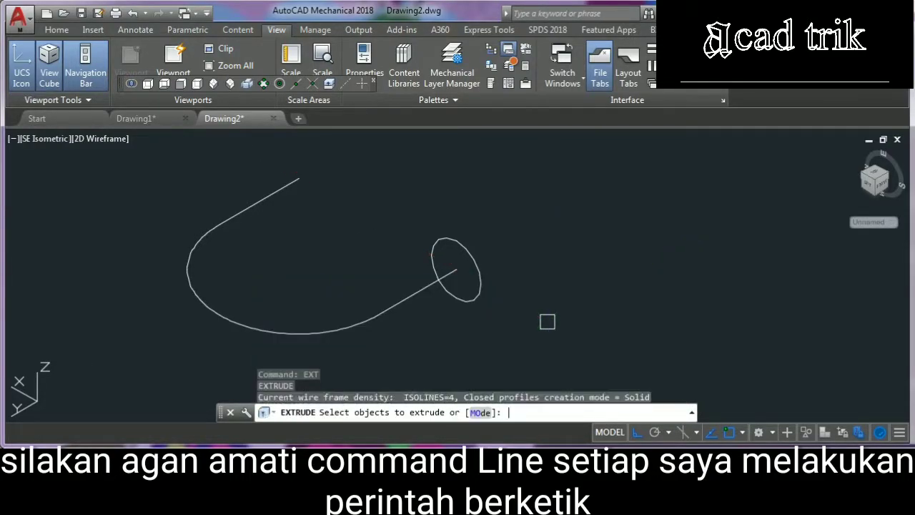
pyautogui.click(471, 249)
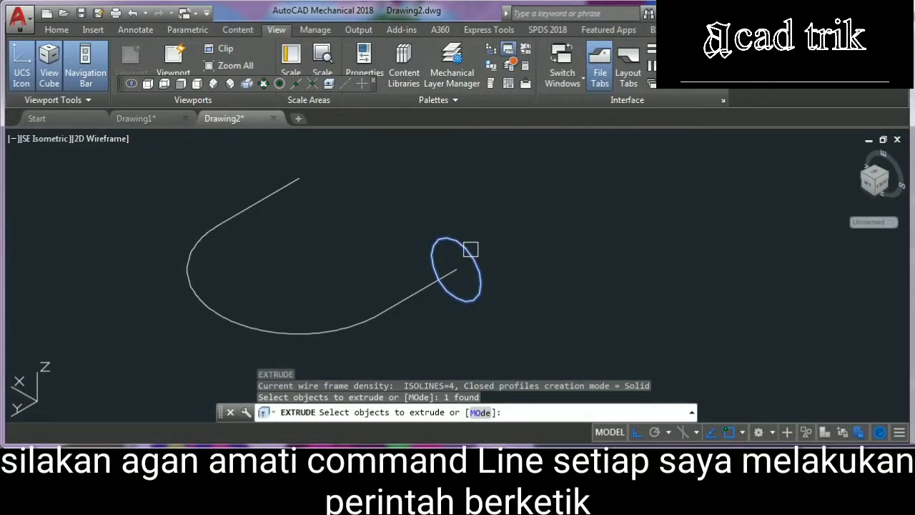
pyautogui.press('Return')
pyautogui.scroll(-5, 246, 352)
pyautogui.scroll(4, 230, 237)
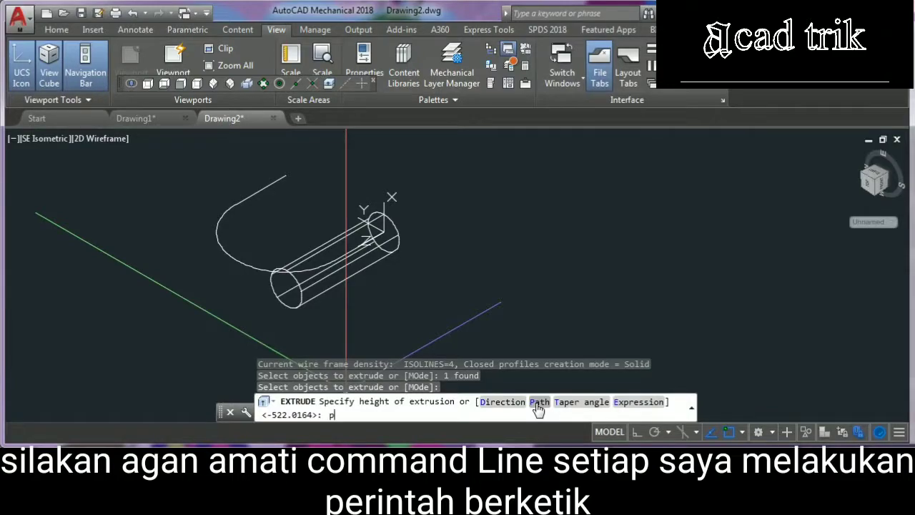
pyautogui.press('Return')
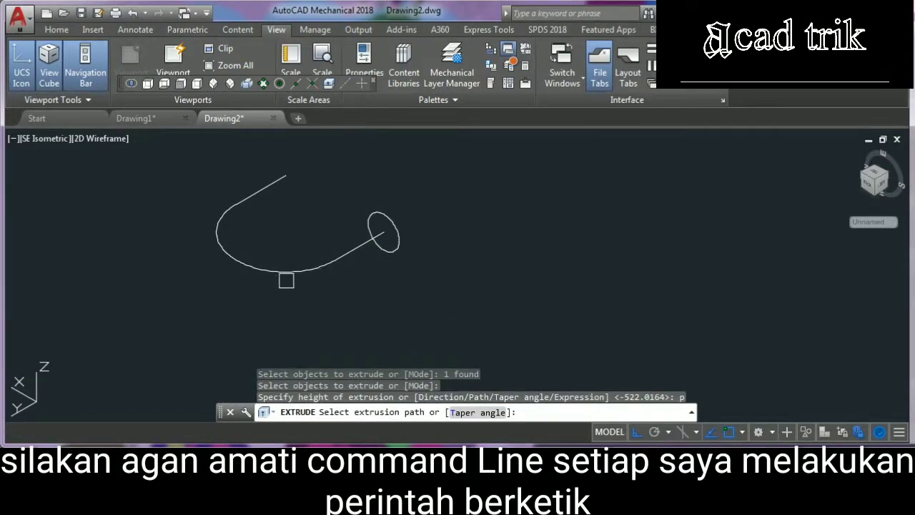
pyautogui.click(255, 270)
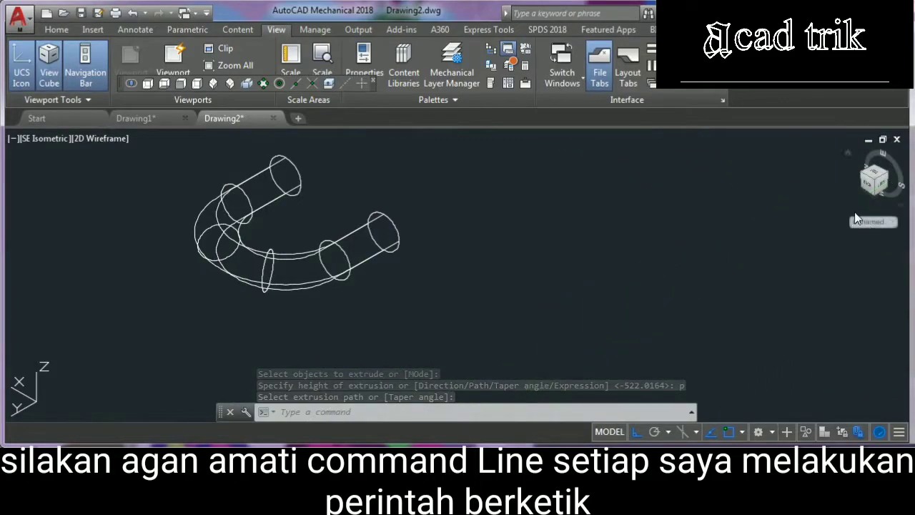
# Show the pipe in the Shaded visual style and orbit it until both open ends point down
pyautogui.click(85, 142)
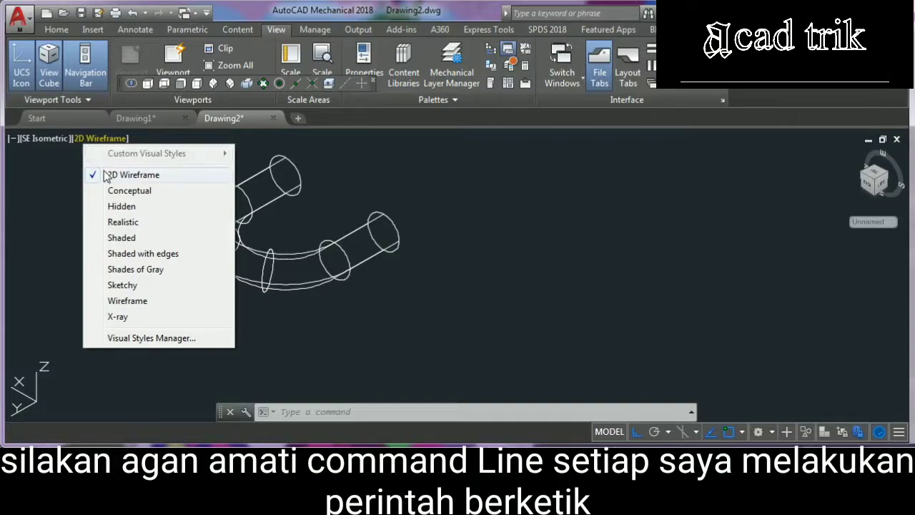
pyautogui.click(130, 243)
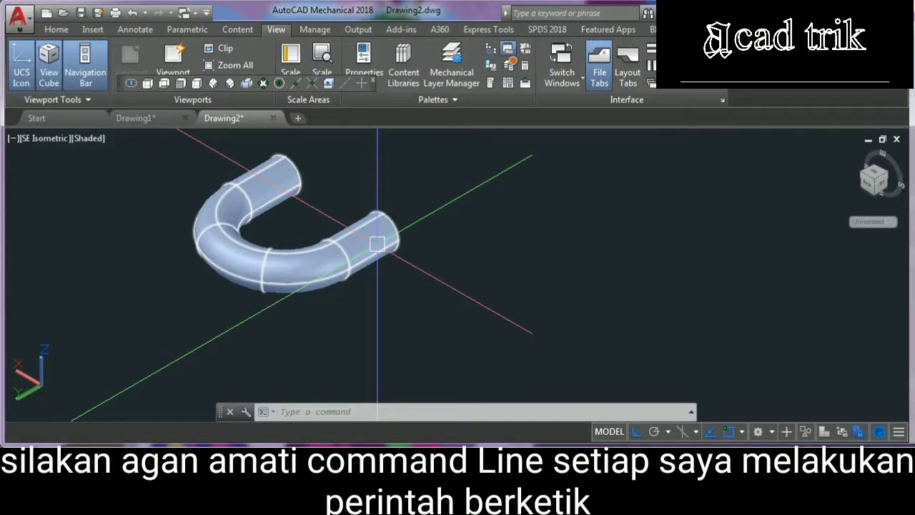
pyautogui.write('3d')
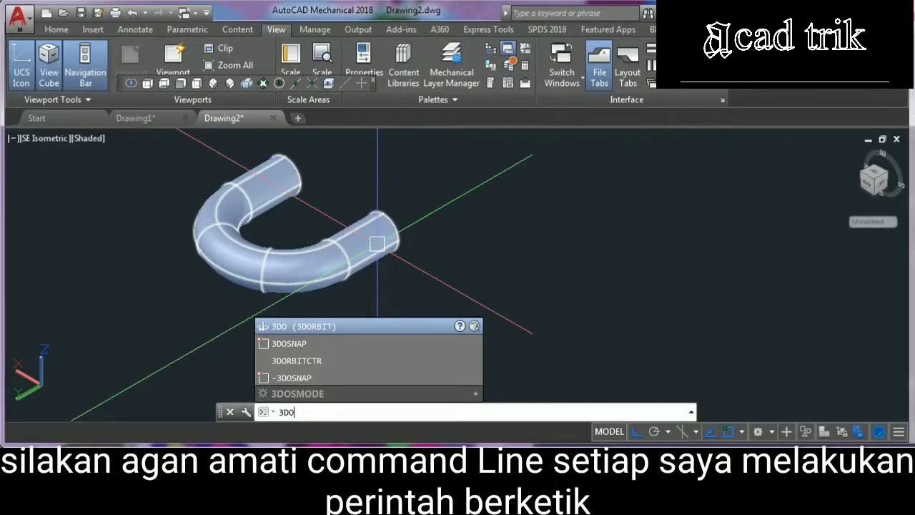
pyautogui.press('Return')
pyautogui.moveTo(350, 260); pyautogui.dragTo(471, 210)
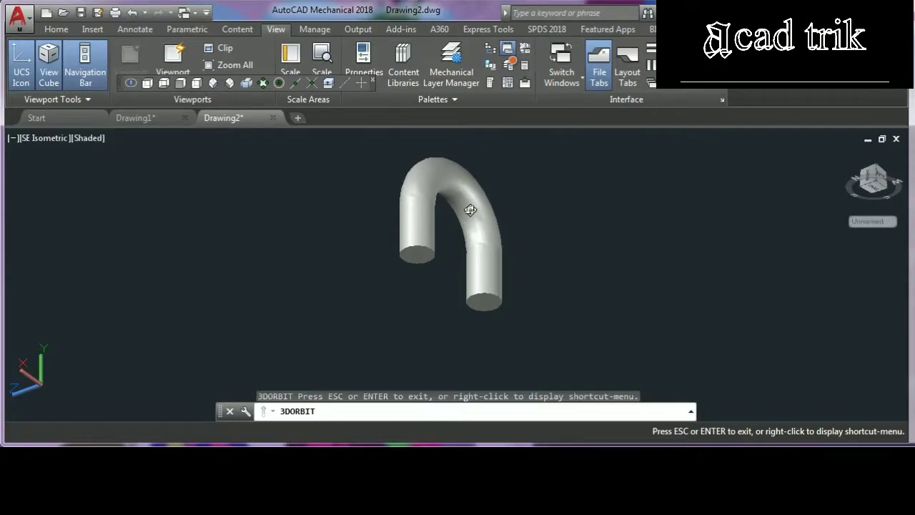
pyautogui.rightClick(689, 89)
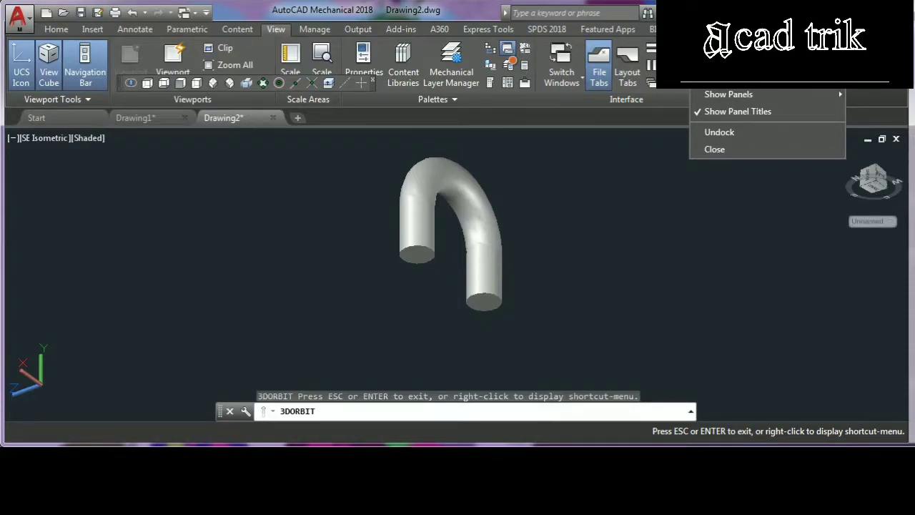
pyautogui.press('Escape')
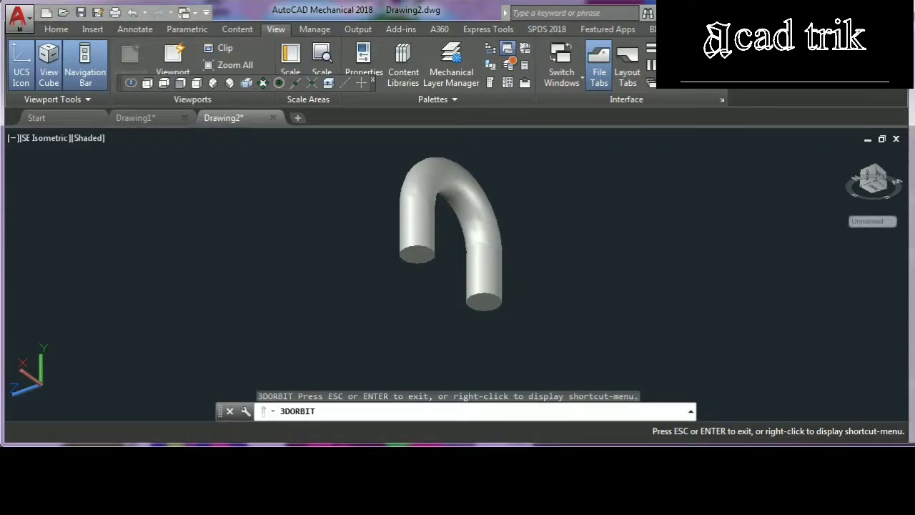